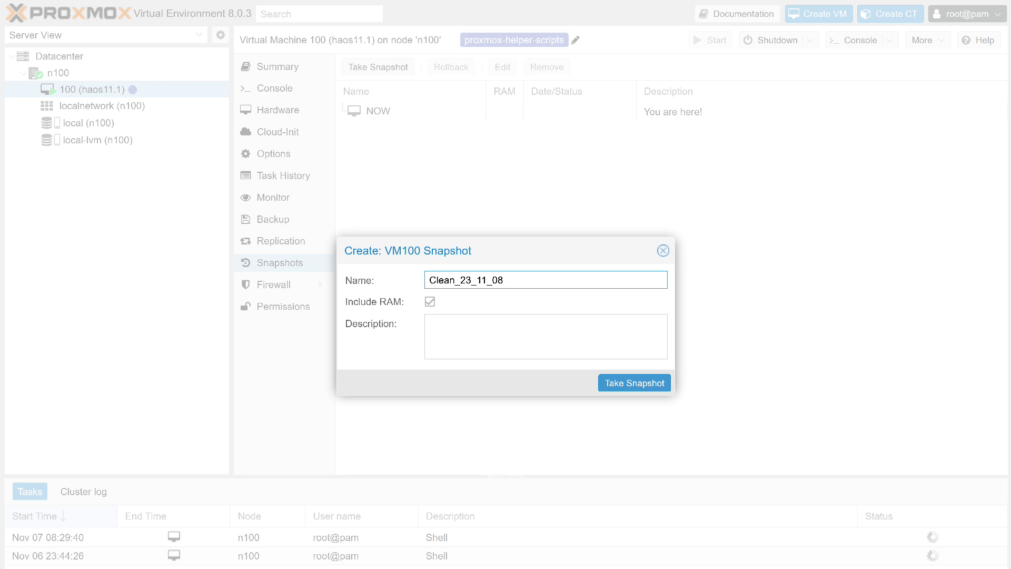
Toggle the option to include RAM for the VM 100 snapshot named Clean_23_11_08.
key("Tab")
key("space")
key("Tab")
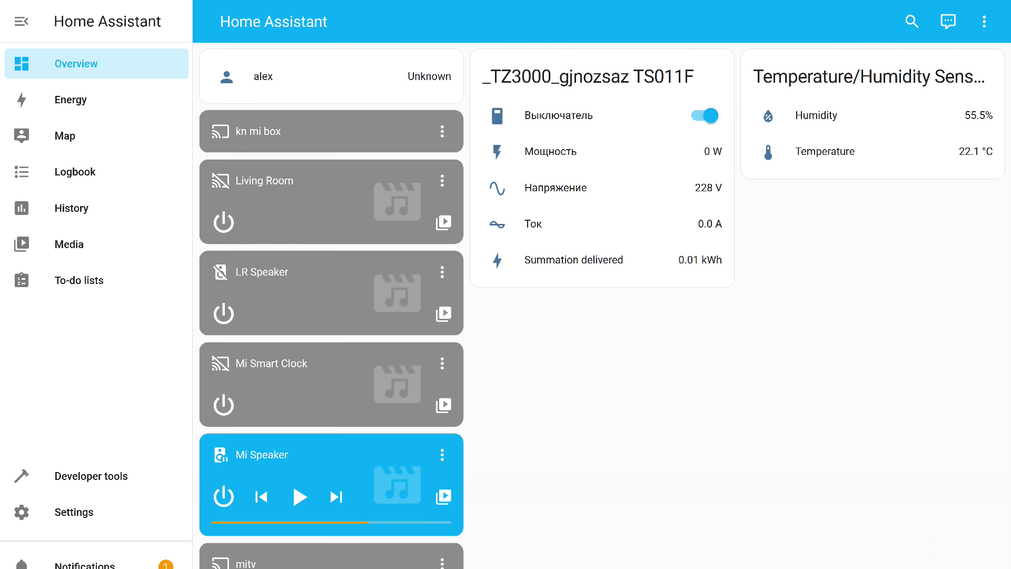
left_click(21, 568)
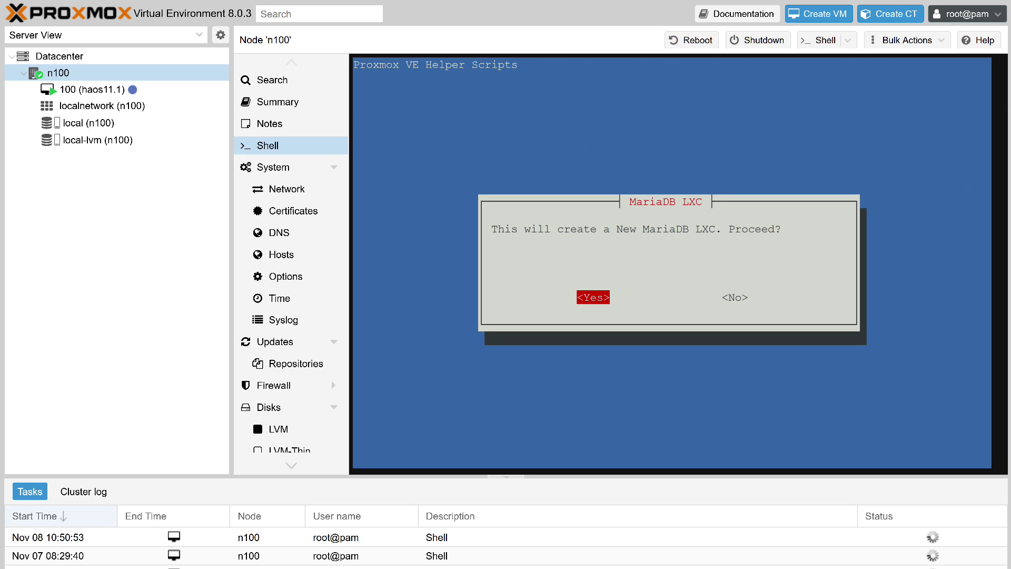
Create a new MariaDB LXC on node n100 with the default settings and decline adding Adminer.
key("Return")
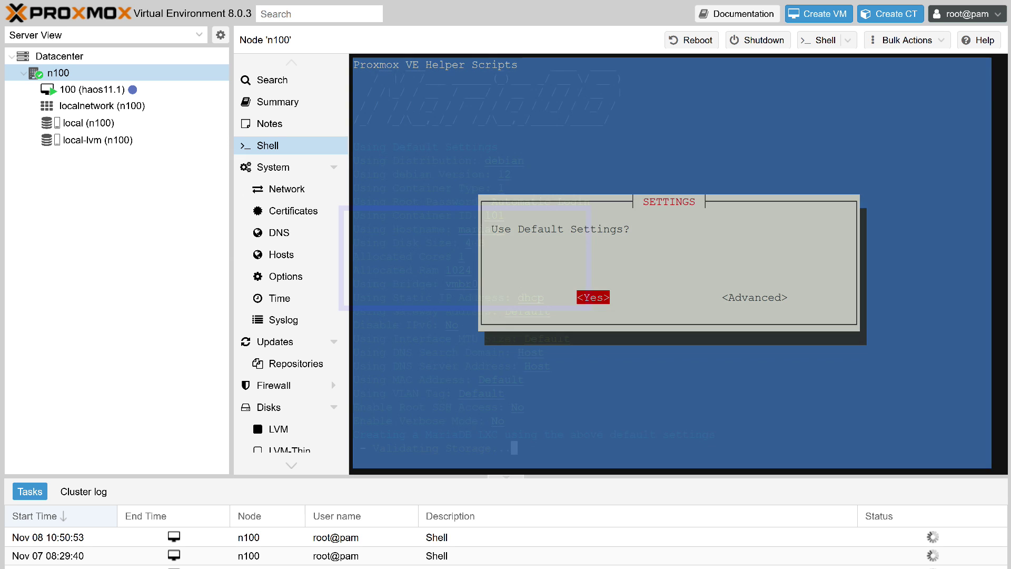
key("Return")
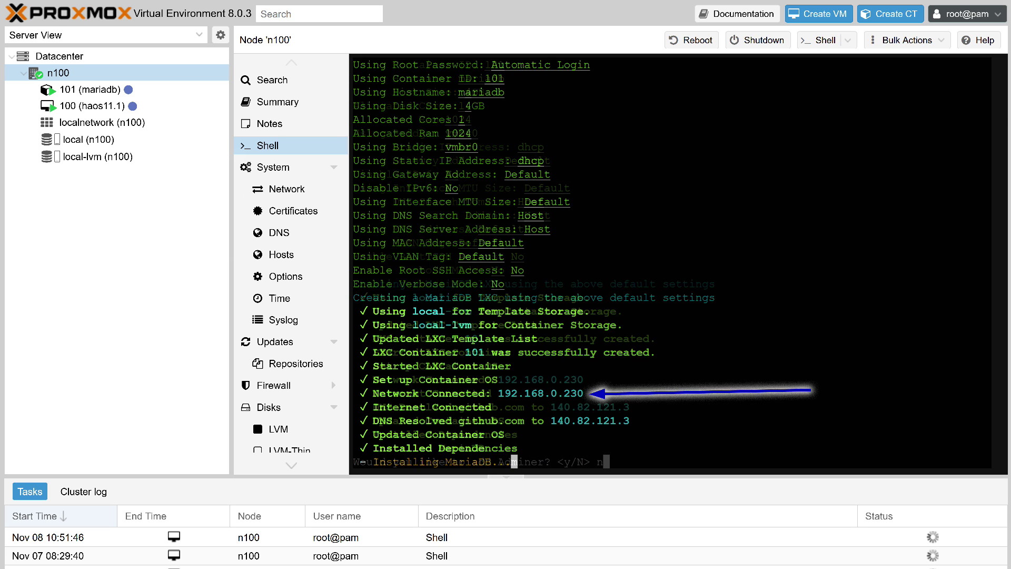
type("n")
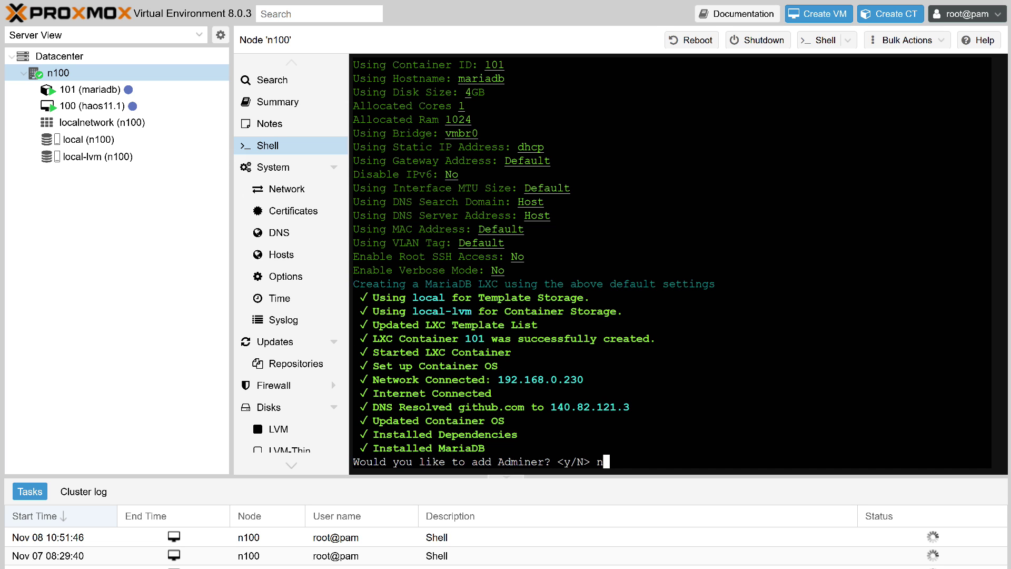
key("Return")
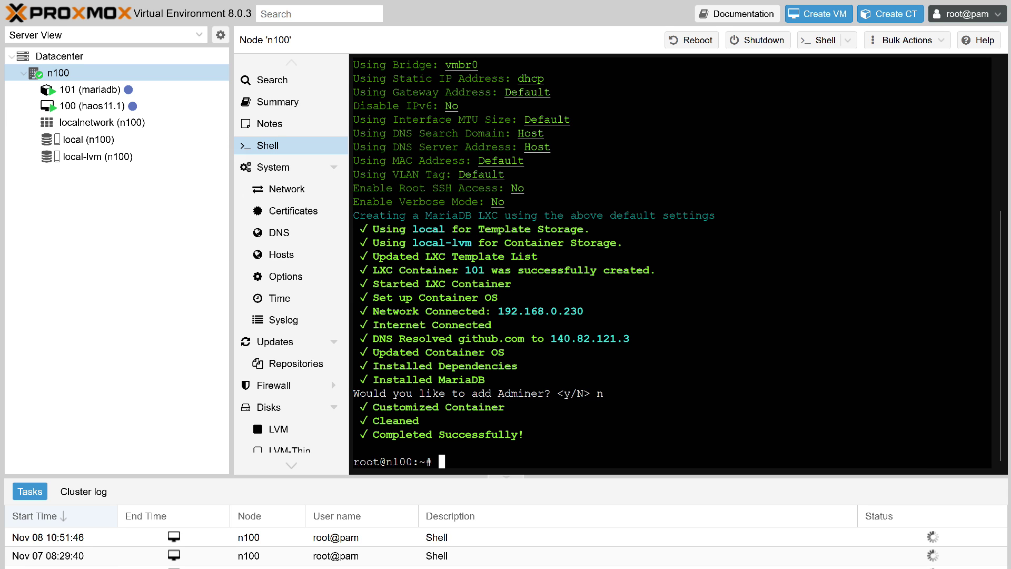
Open the mariadb container's console and run mysql_secure_installation, leaving the current root password blank.
left_click(89, 90)
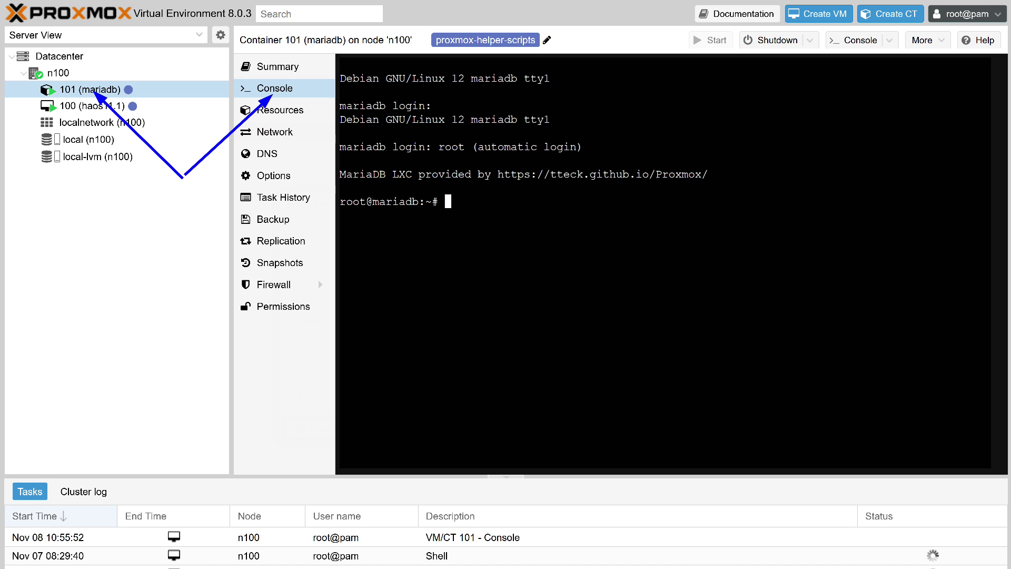
type("mysql_secure_installation")
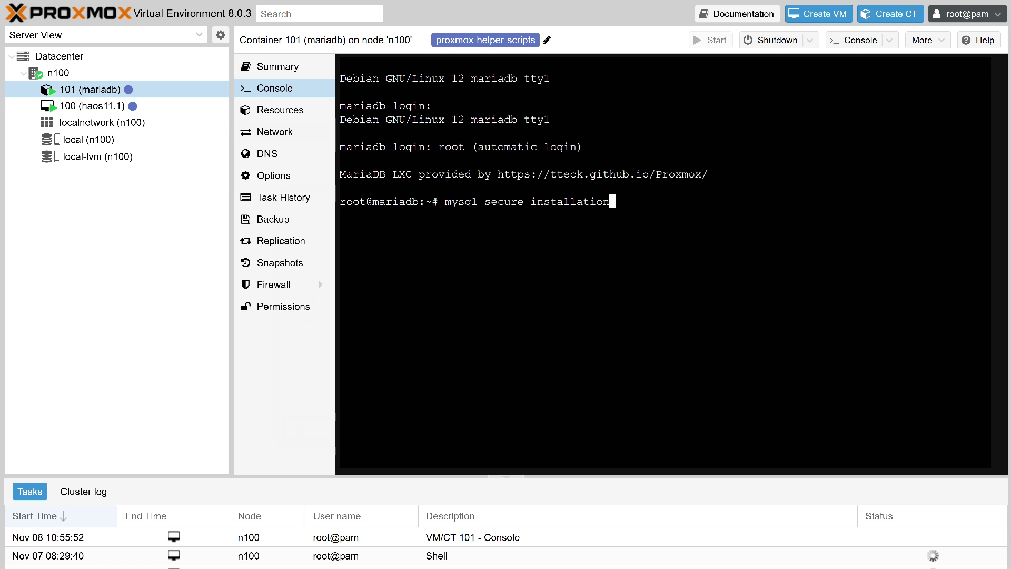
key("Return")
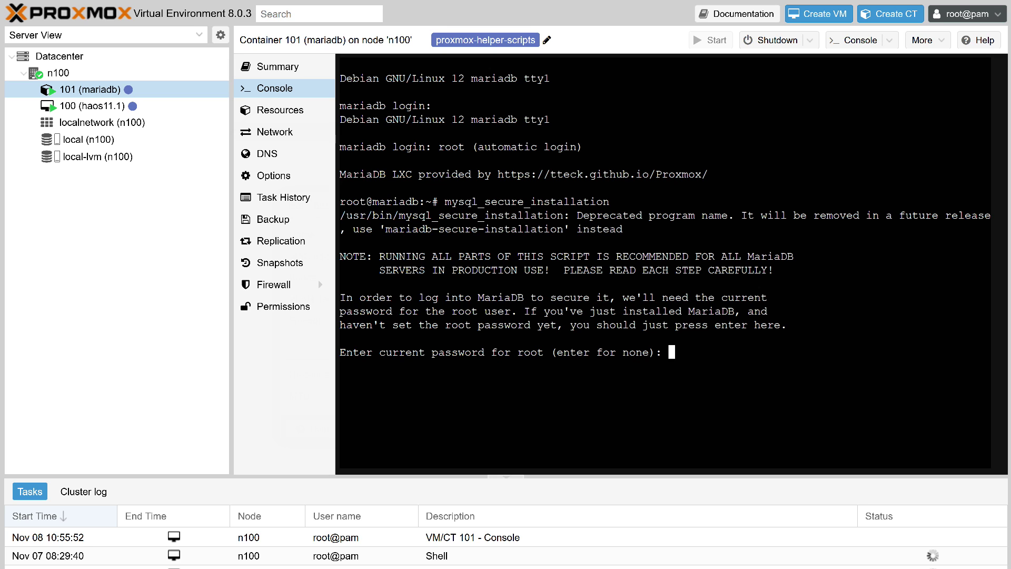
key("Return")
Switch MariaDB root to unix_socket authentication and decline changing the root password.
type("y")
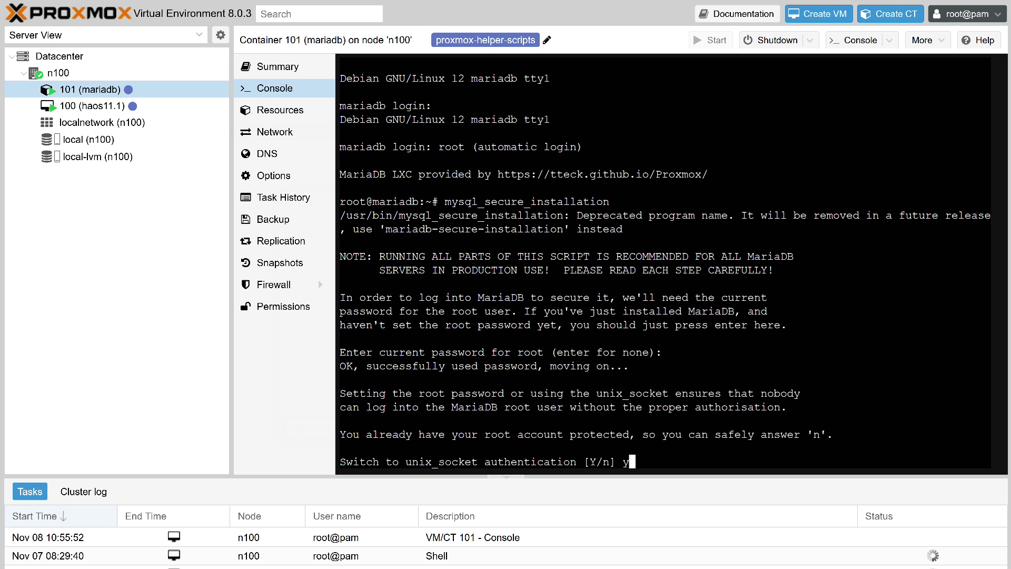
key("Return")
type("n")
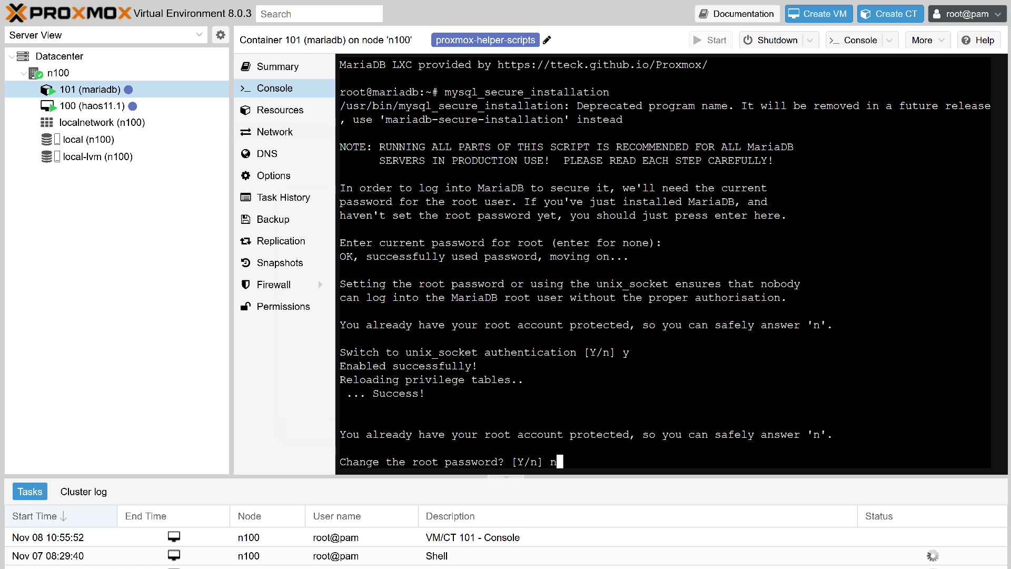
key("Return")
Agree to remove MariaDB's anonymous users and to disallow remote root login.
type("y")
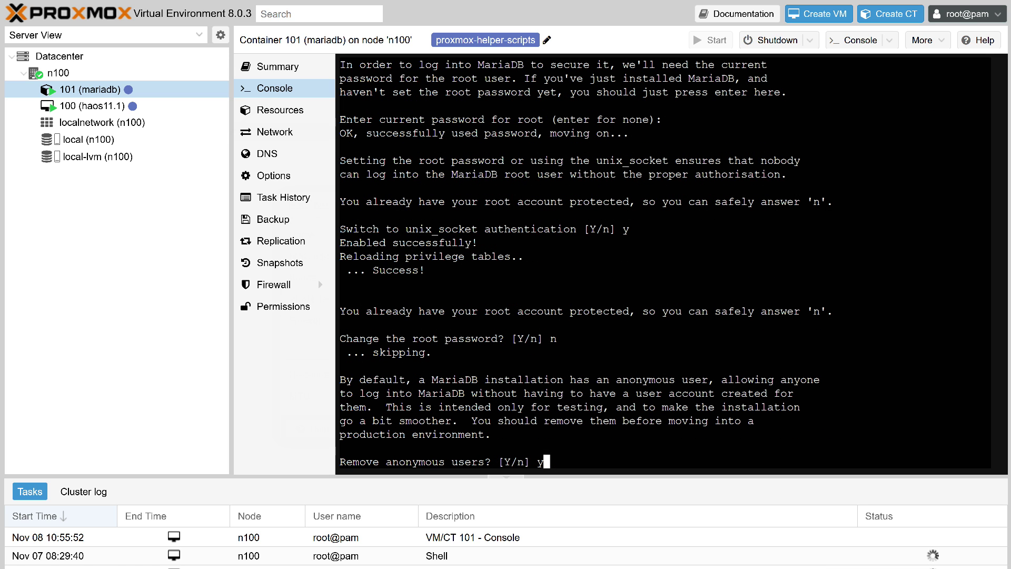
key("Return")
type("y")
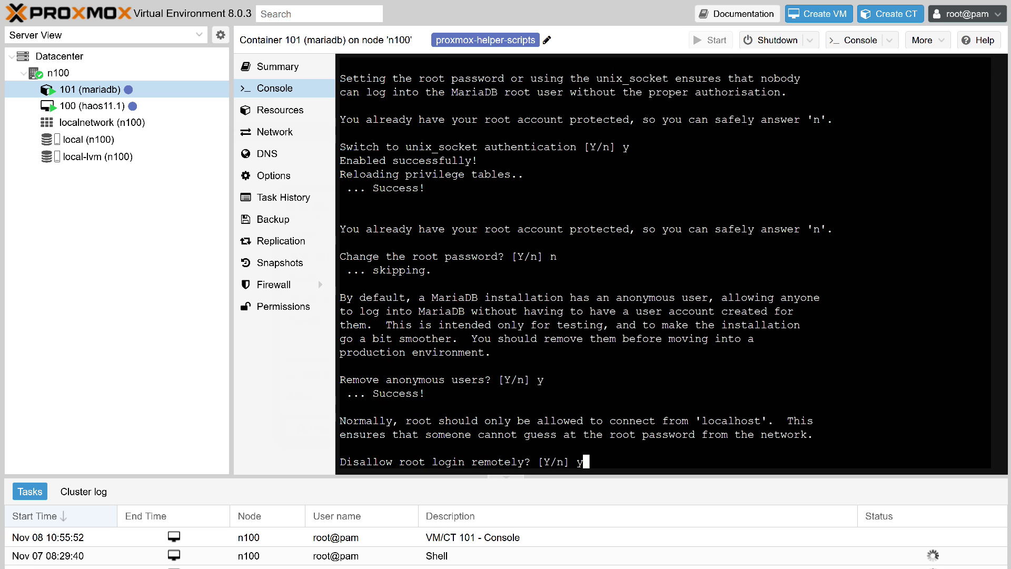
key("Return")
Agree to remove the test database with its access and to reload the privilege tables.
type("y")
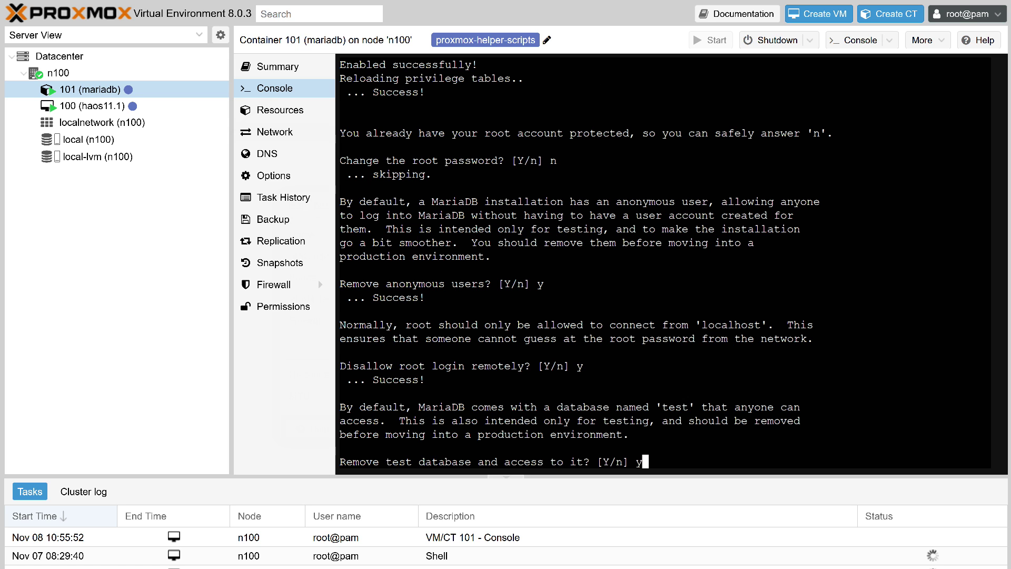
key("Return")
type("y")
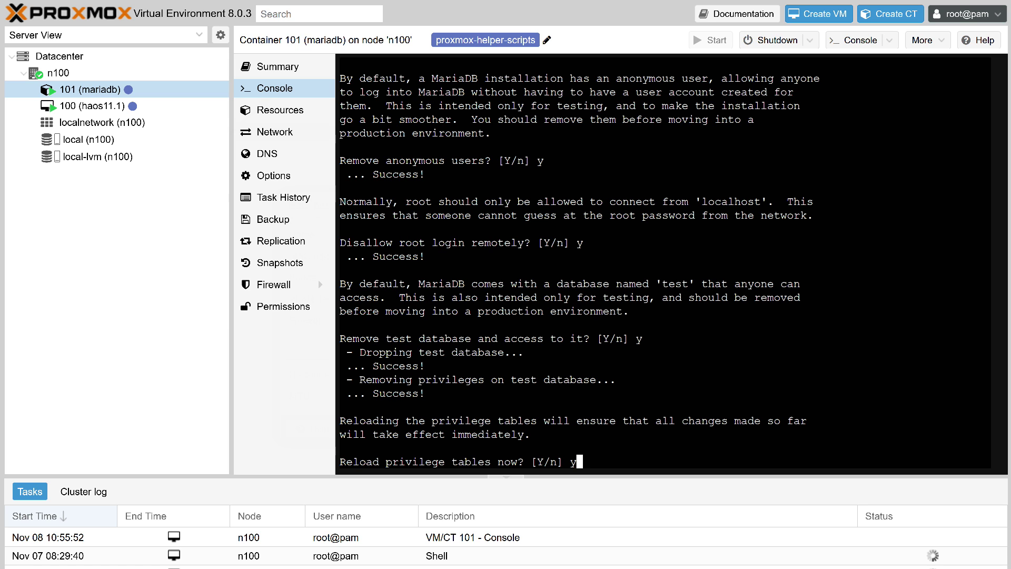
key("Return")
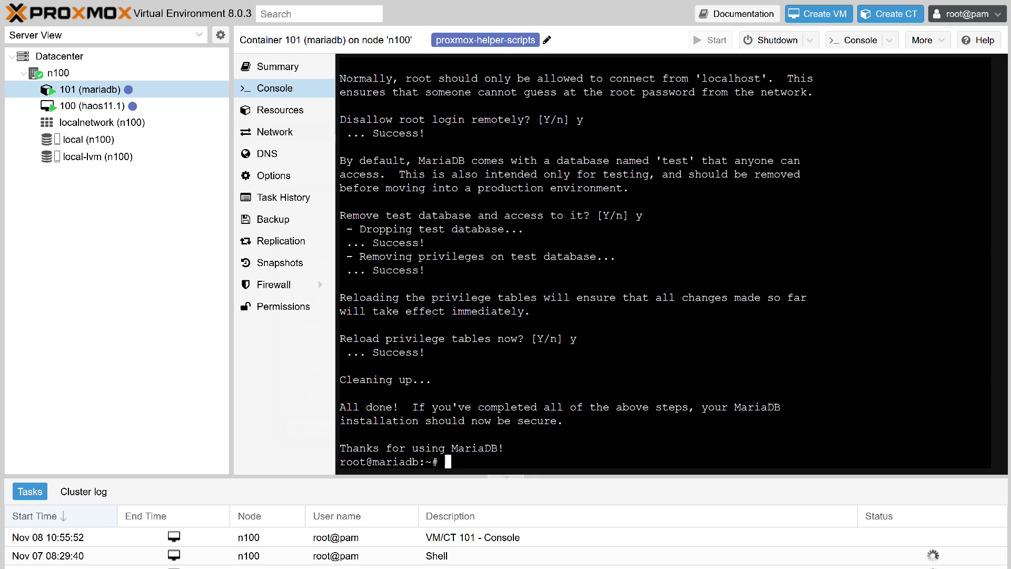
In the mysql monitor, create user dbadmin with the database password and grant all privileges WITH GRANT OPTION for localhost and 192.168.0.%.
type("mysql")
key("Return")
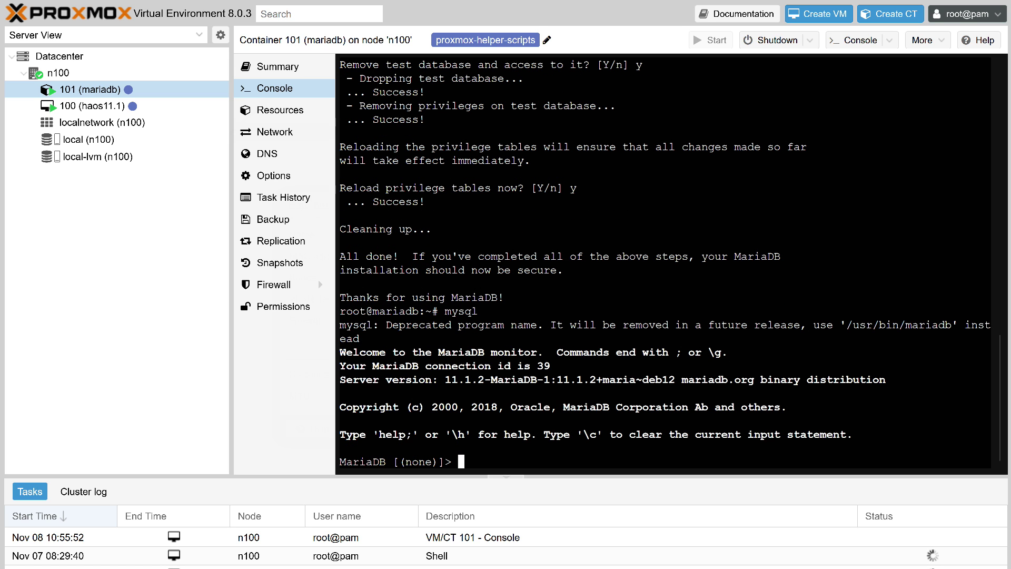
key("ctrl+v")
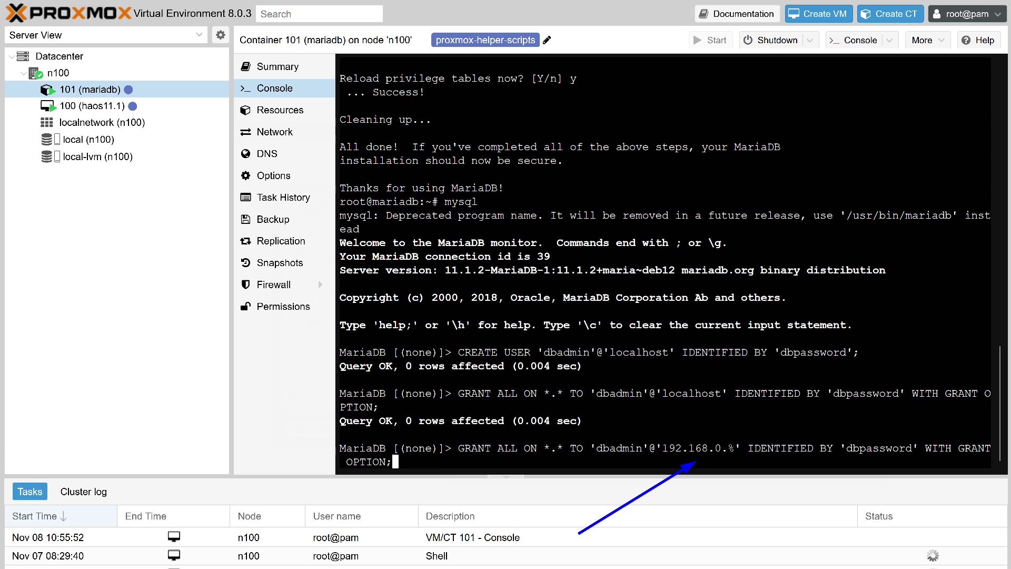
key("Return")
Run FLUSH PRIVILEGES in MariaDB and exit the database monitor.
type("FLUSH PRIVILEGES;")
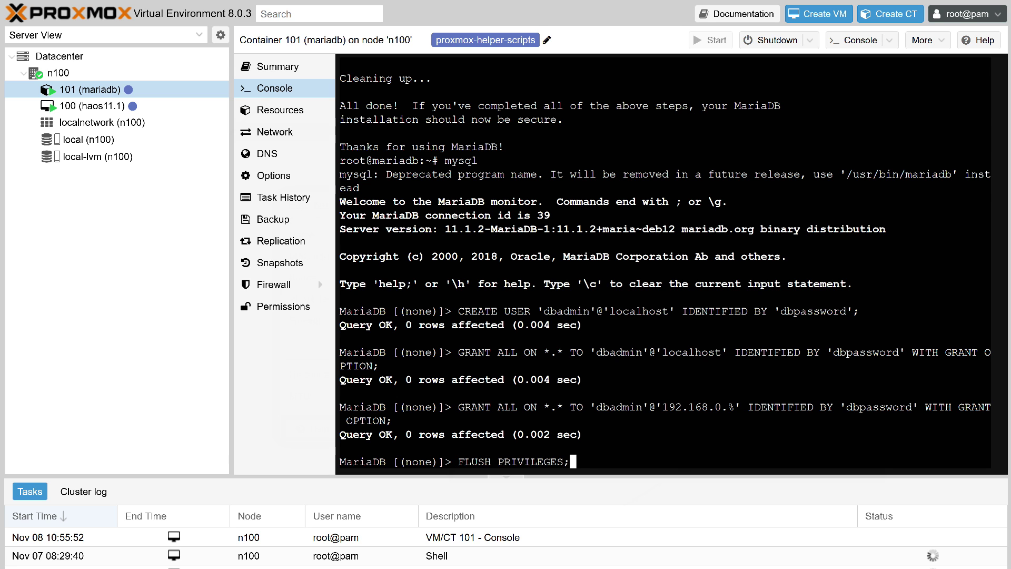
key("Return")
type("exit")
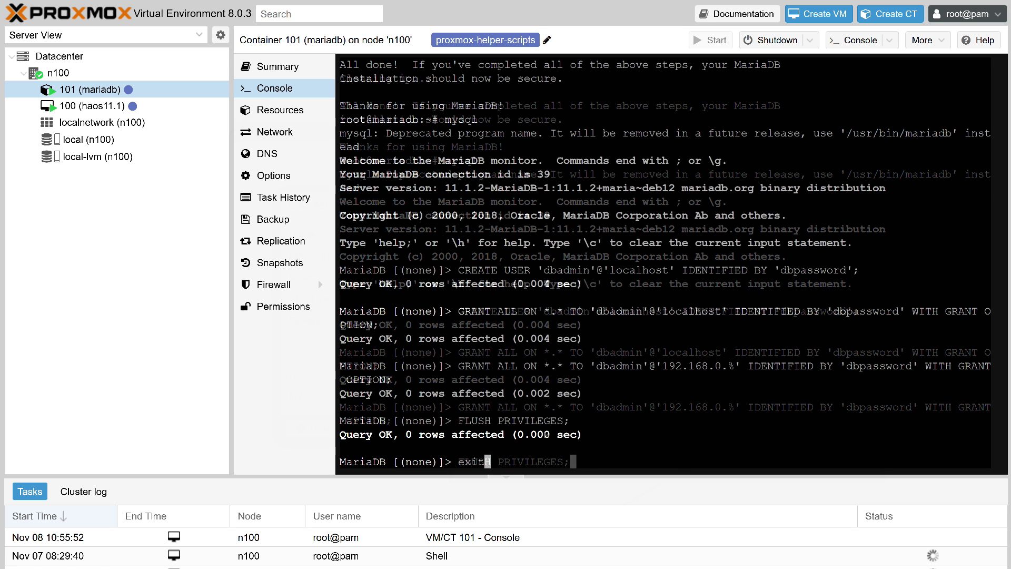